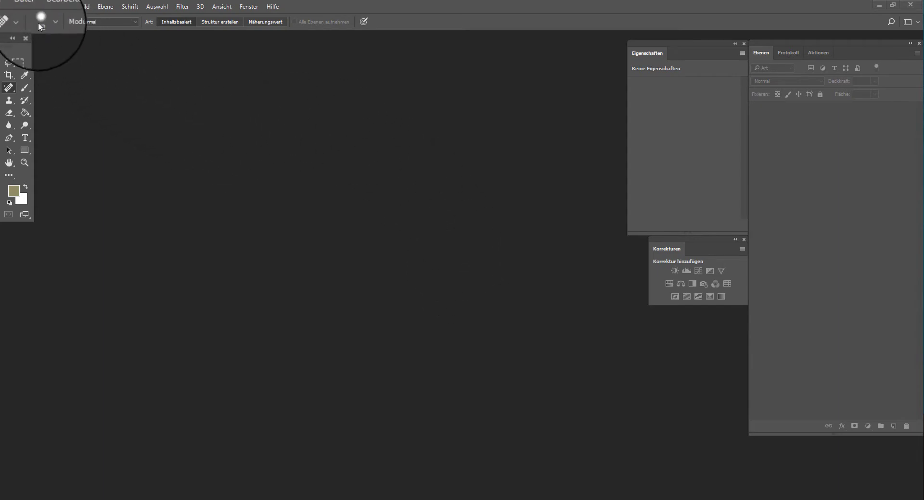
Open IMG_8016 from the Sensorflecken folder on the Desktop
click(27, 8)
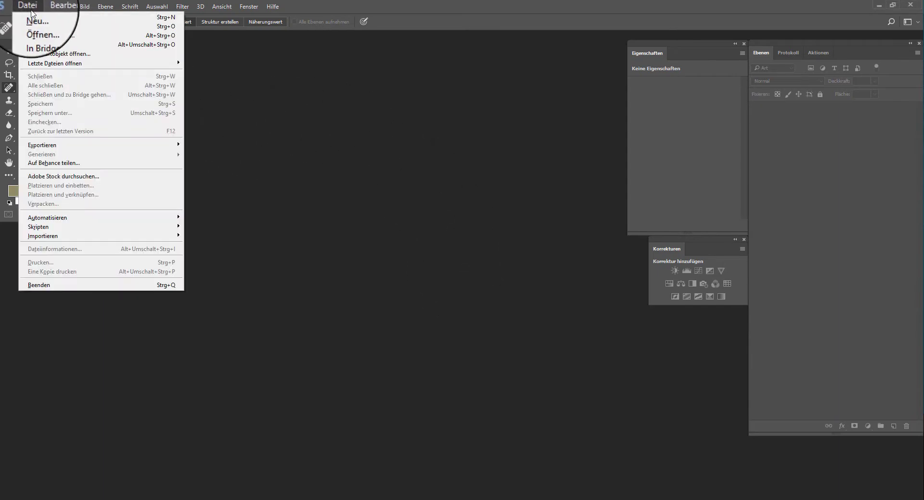
click(39, 27)
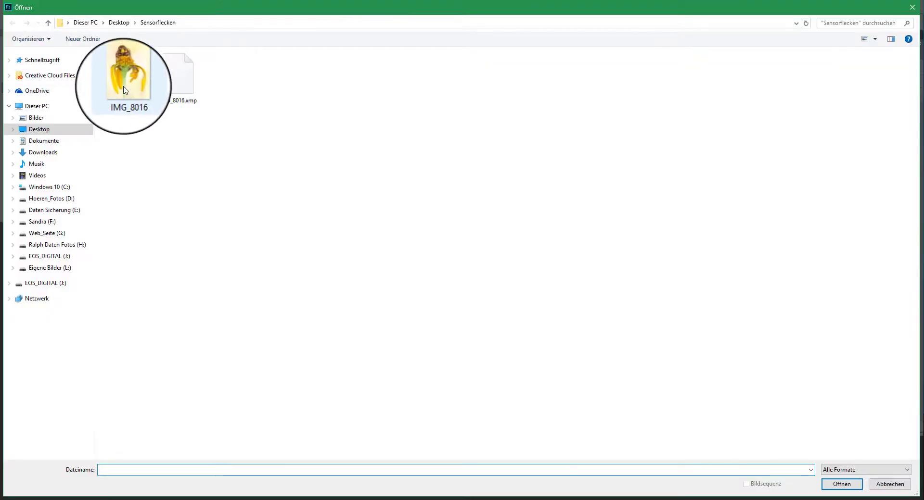
double_click(127, 83)
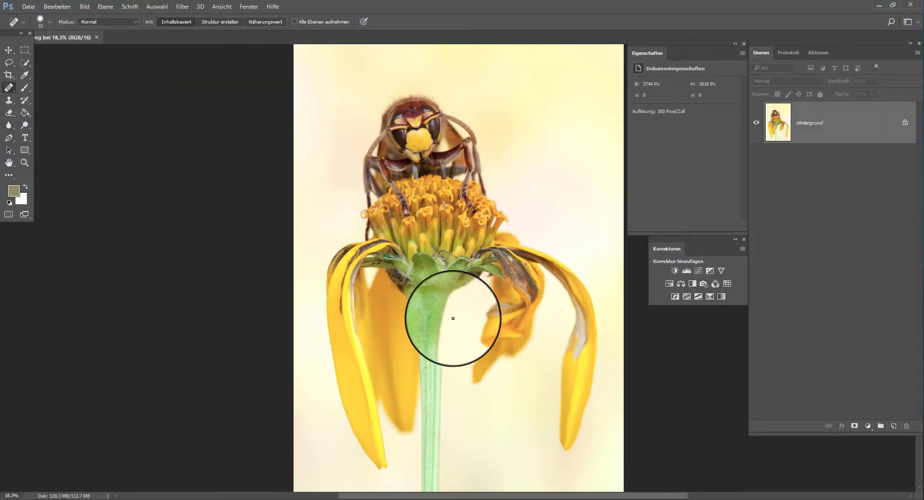
Zoom to about 27% and pan around the hornet, flower head and stem
scroll(453, 319, up, 2)
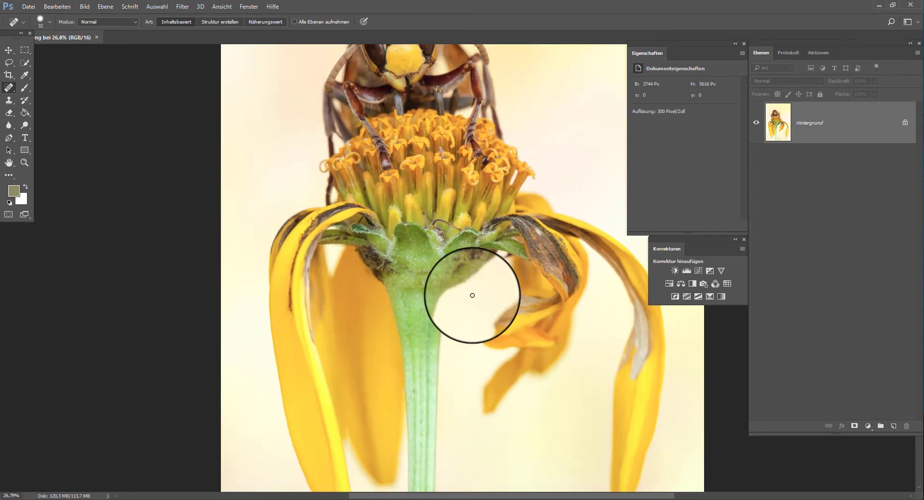
mouse_move(470, 275)
mouse_down()
mouse_move(382, 352)
mouse_move(448, 354)
mouse_move(465, 227)
mouse_up()
mouse_move(408, 378)
mouse_down()
mouse_move(408, 212)
mouse_move(427, 186)
mouse_move(312, 196)
mouse_move(289, 244)
mouse_move(276, 326)
mouse_up()
drag(406, 171, 404, 342)
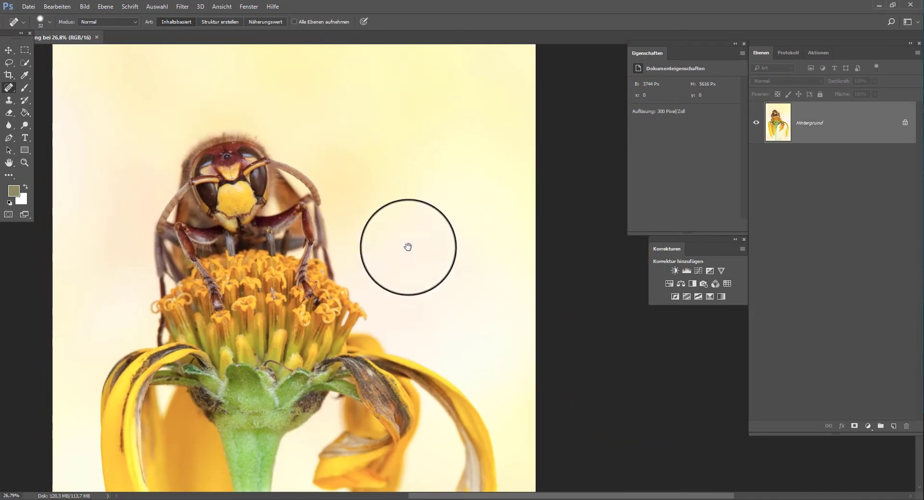
mouse_move(408, 247)
mouse_down()
mouse_move(396, 249)
mouse_move(392, 273)
mouse_move(489, 241)
mouse_up()
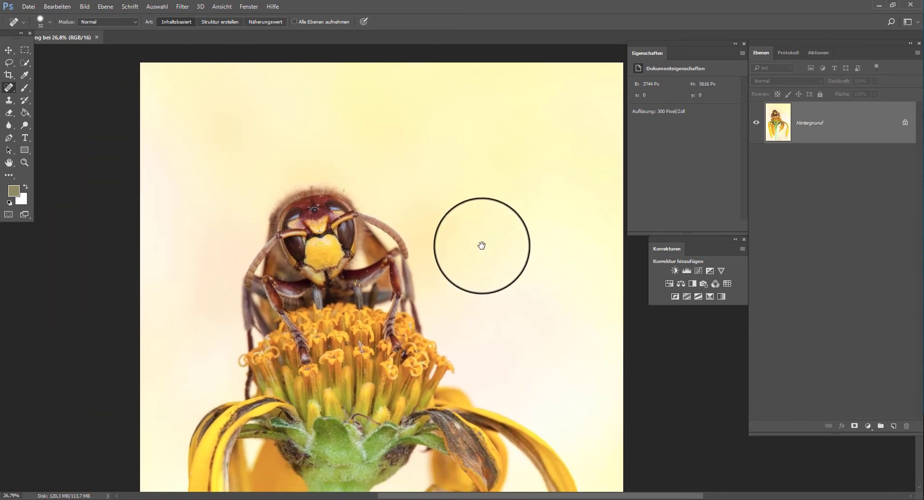
mouse_move(378, 325)
mouse_down()
mouse_move(419, 215)
mouse_move(314, 231)
mouse_move(428, 305)
mouse_move(430, 340)
mouse_move(429, 190)
mouse_up()
mouse_move(388, 361)
mouse_down()
mouse_move(382, 226)
mouse_move(370, 412)
mouse_up()
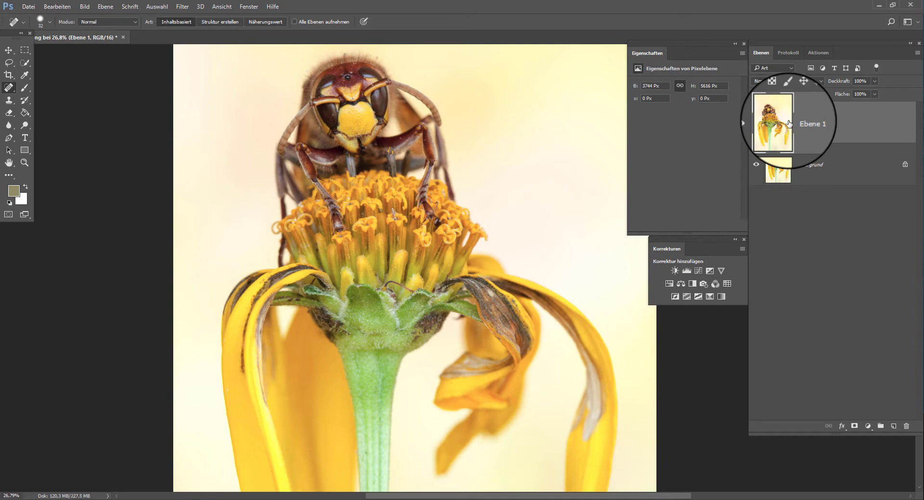
Add a Levels adjustment with black point 147, then select Ebene 1 for retouching
click(686, 272)
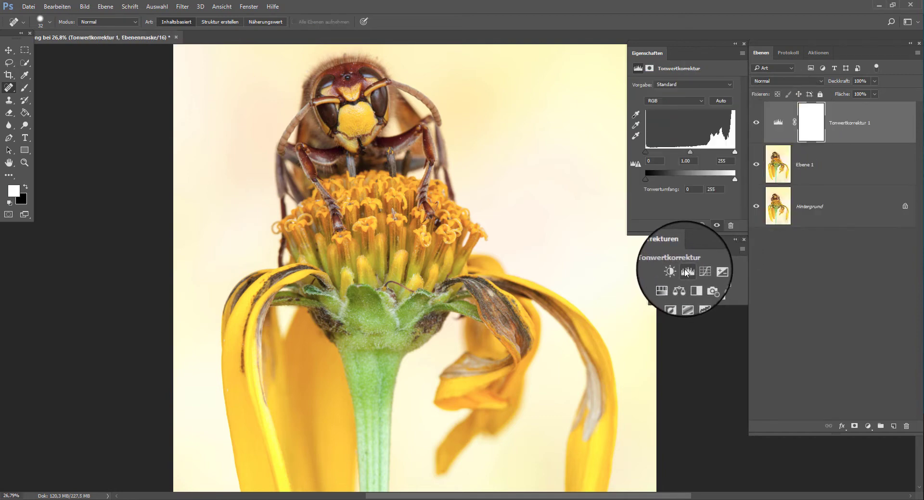
drag(645, 152, 697, 149)
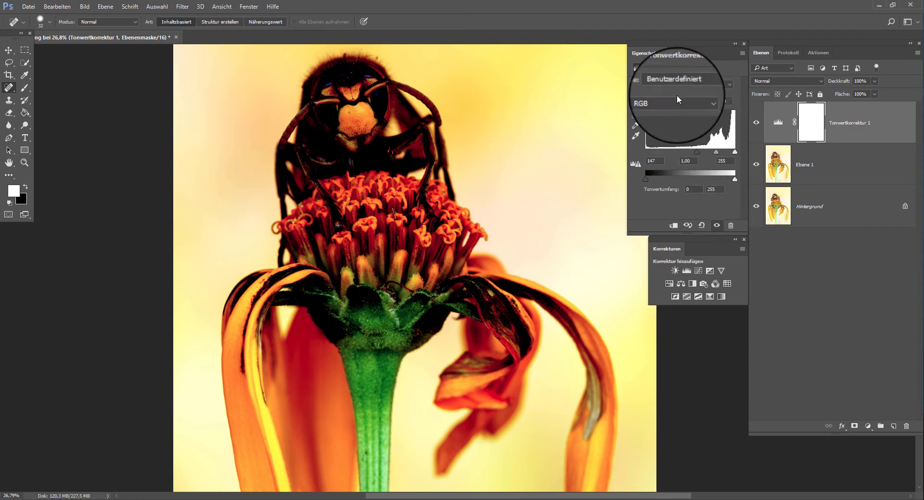
click(815, 167)
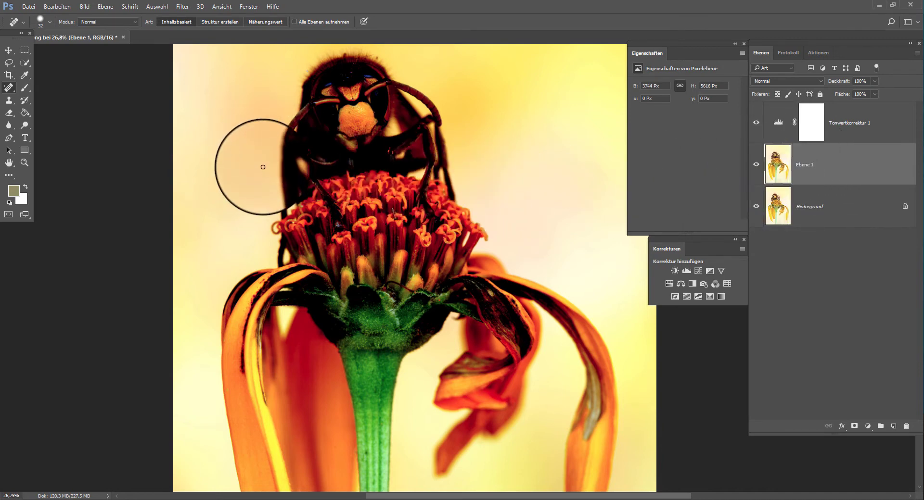
Zoom to about 52% and pan down to the petal tips and lower stem
scroll(263, 167, up, 1)
scroll(262, 167, up, 1)
scroll(263, 167, up, 1)
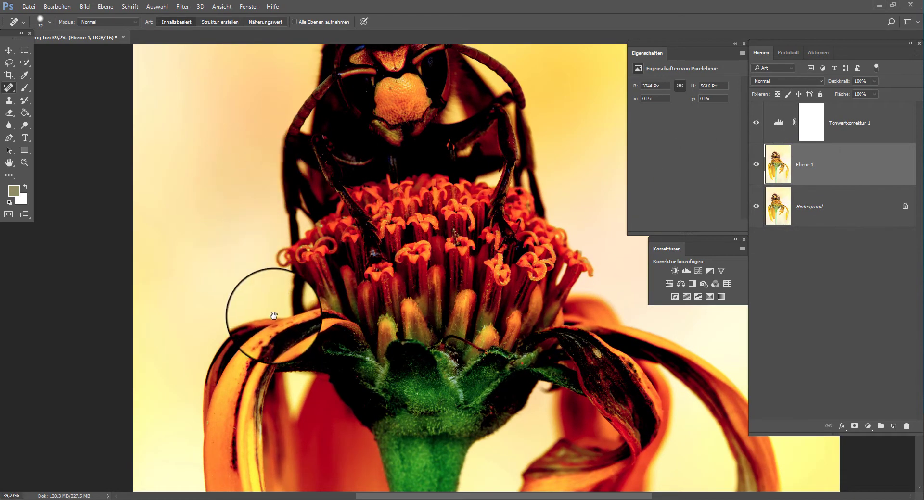
drag(273, 315, 282, 155)
drag(247, 313, 255, 227)
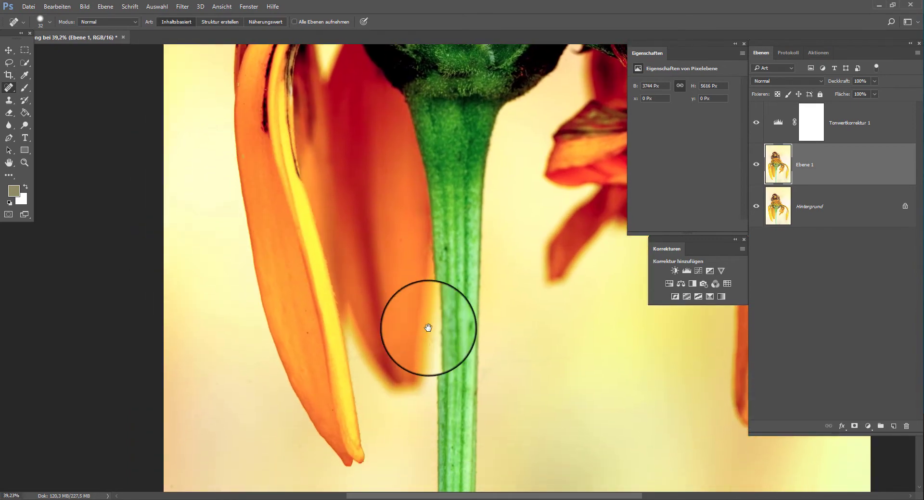
drag(428, 328, 391, 241)
drag(367, 320, 461, 268)
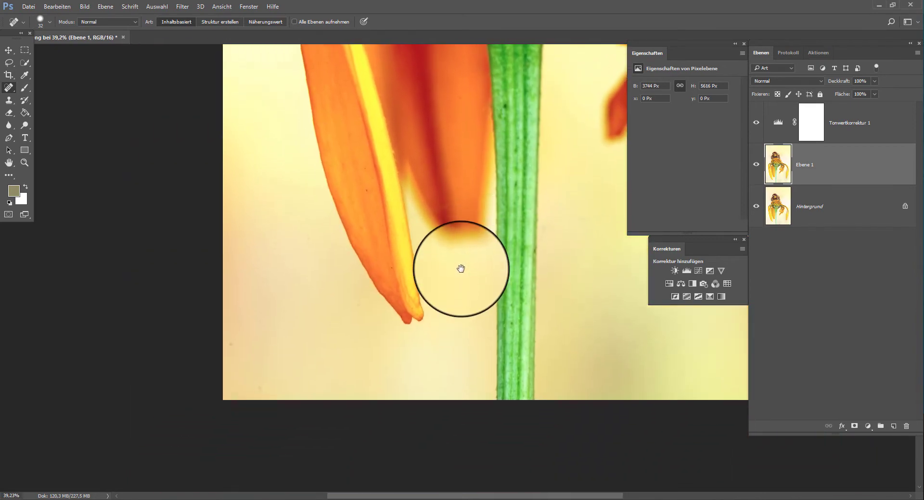
scroll(438, 309, up, 1)
scroll(439, 309, up, 1)
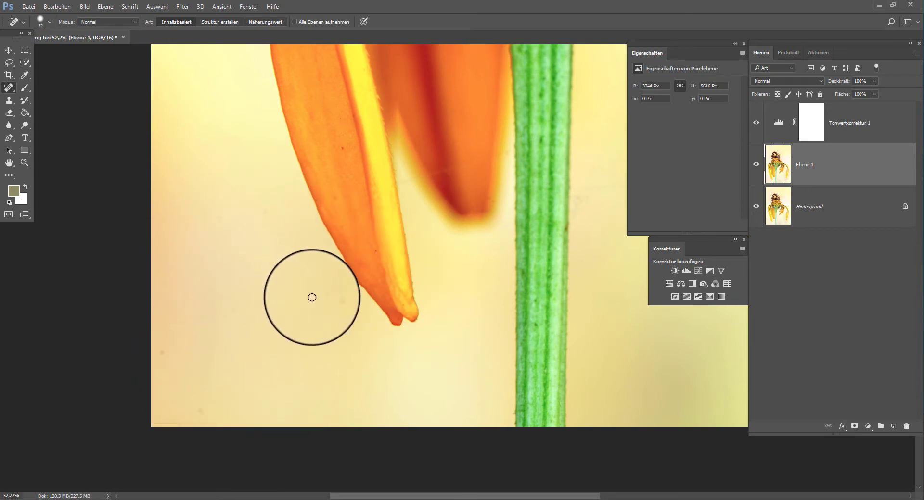
Switch to the Spot Healing Brush Tool and zoom in to about 70%
right_click(8, 89)
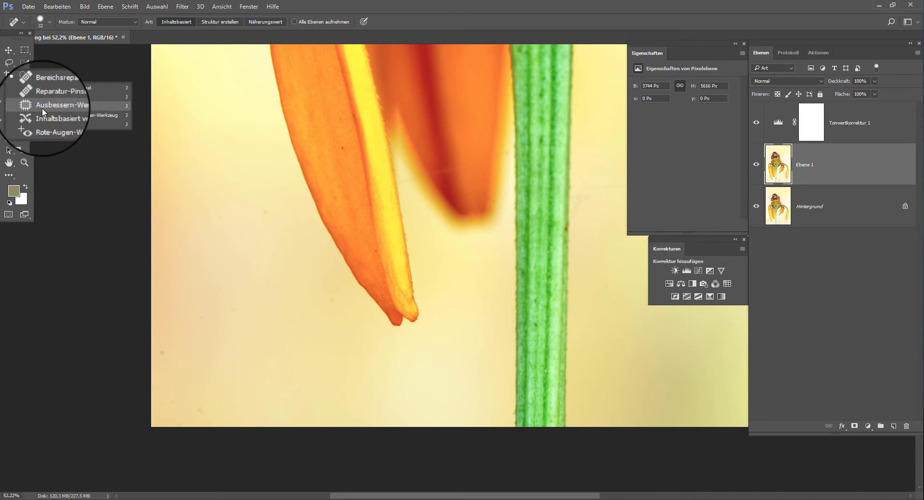
click(56, 88)
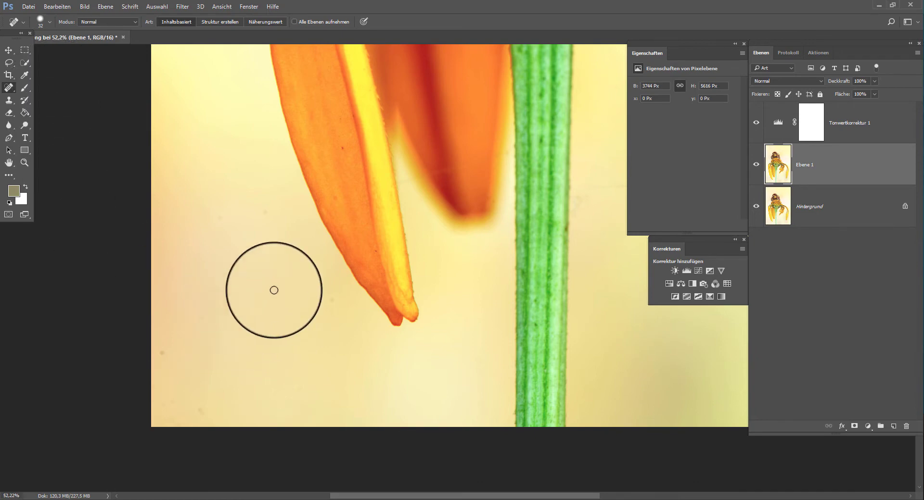
scroll(264, 251, up, 1)
scroll(264, 249, up, 1)
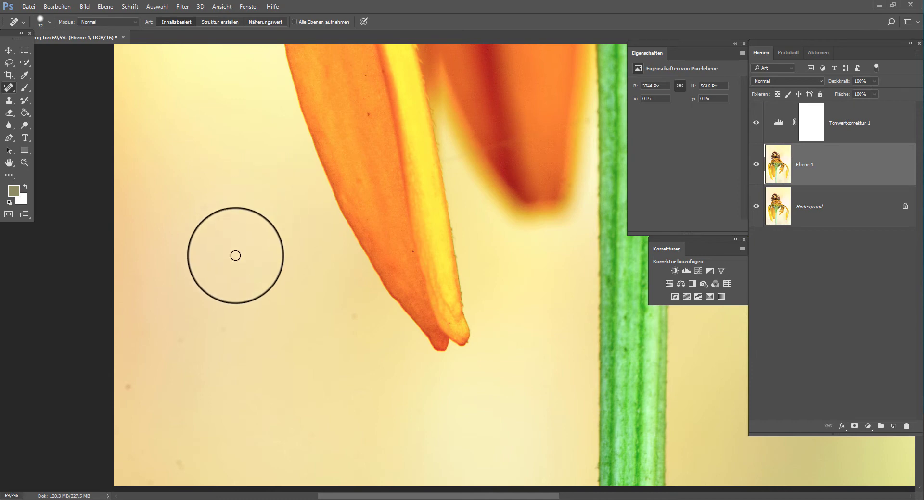
Heal two background dust spots near the petal tips and set the brush size to 38 px
click(205, 206)
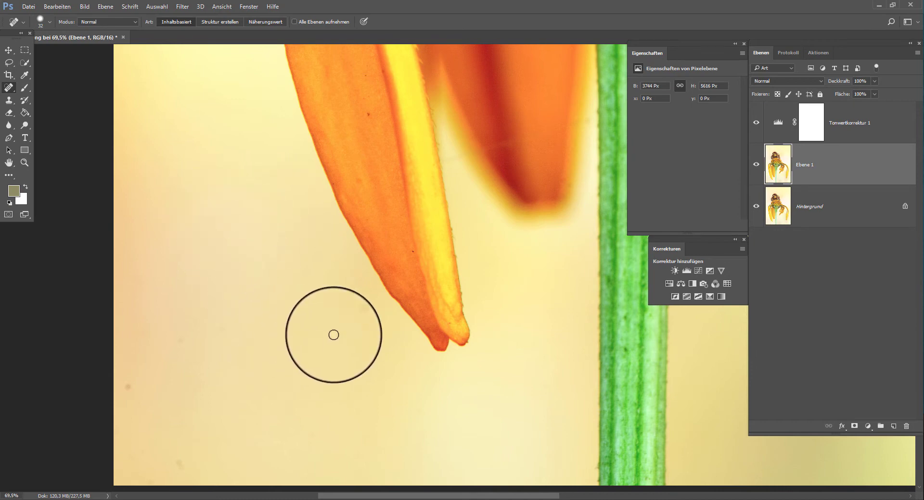
click(361, 315)
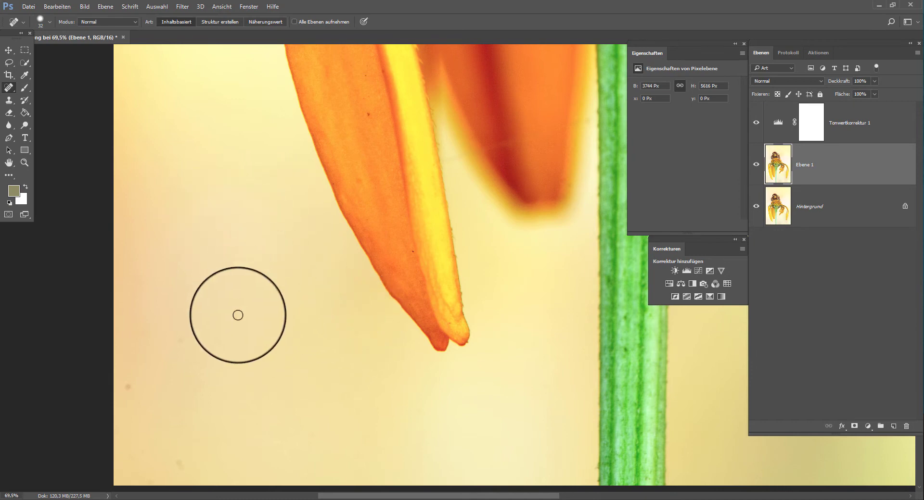
right_click(250, 322)
right_click(149, 392)
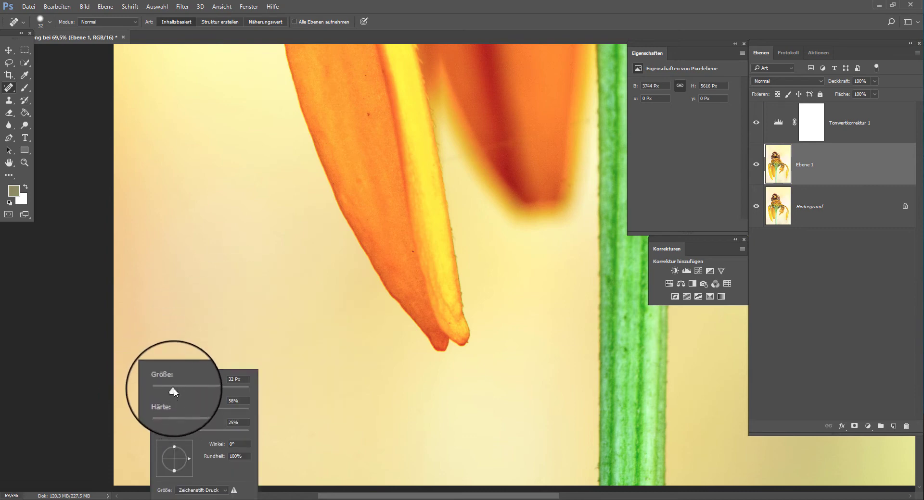
drag(174, 389, 177, 388)
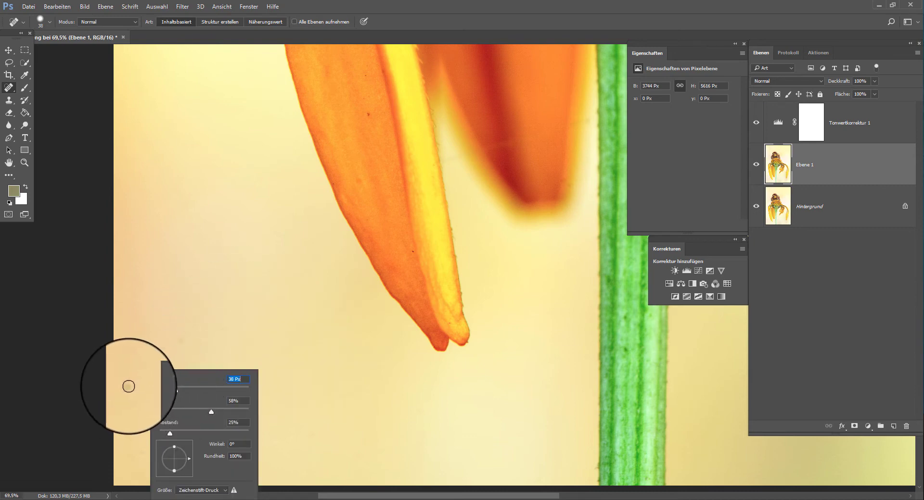
key(Return)
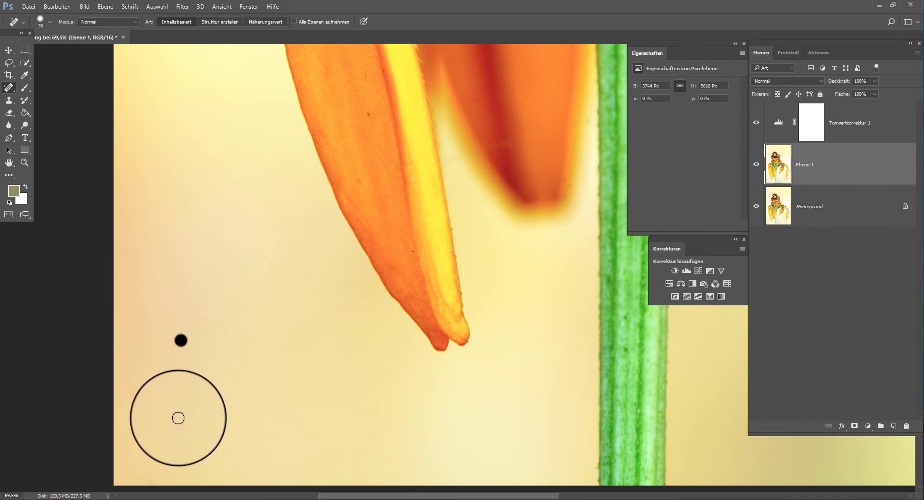
Heal the remaining three dust spots at the lower left with the 38 px brush
click(181, 341)
drag(182, 469, 185, 469)
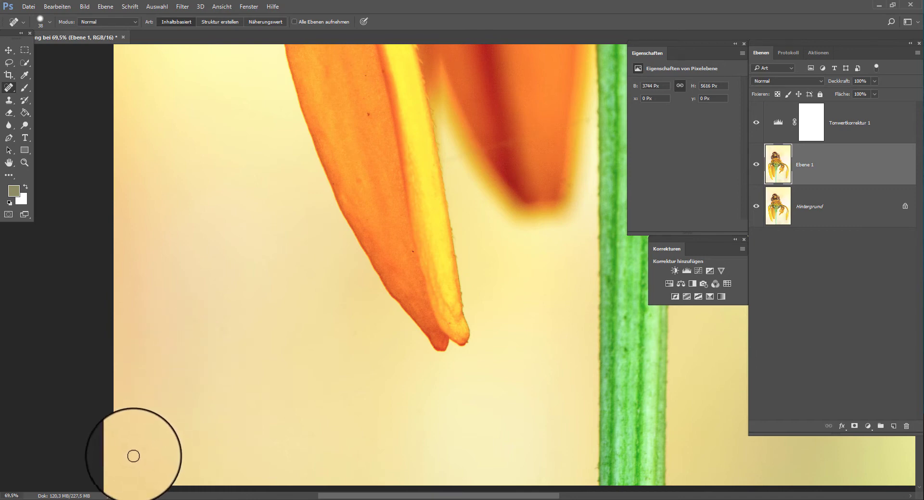
drag(131, 452, 134, 450)
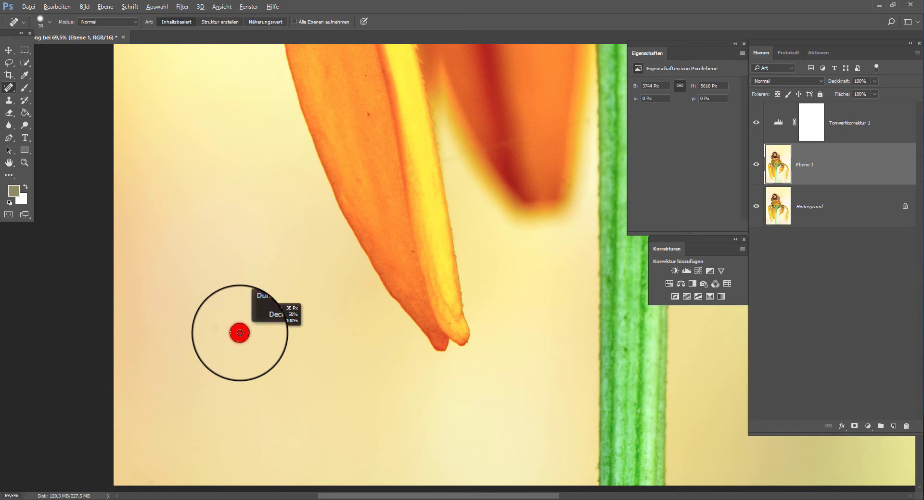
Resize the healing brush to about 259 px with soft edges
drag(242, 334, 296, 338)
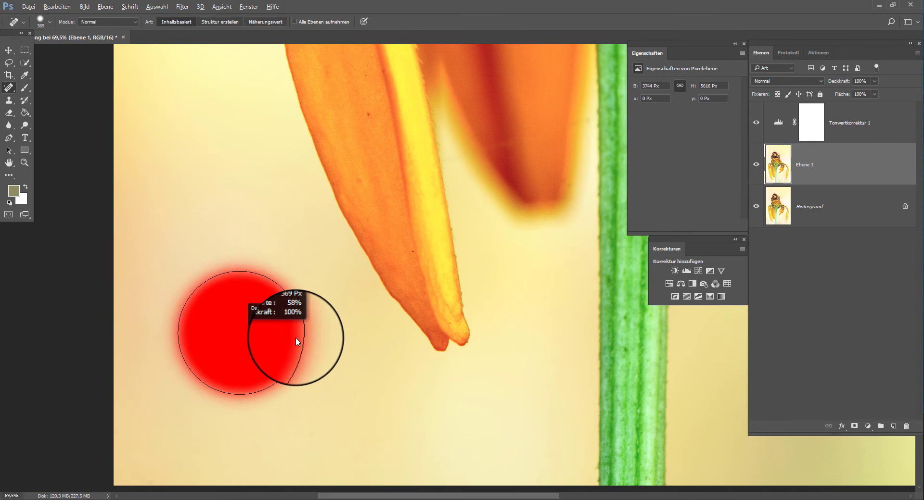
mouse_move(295, 337)
mouse_down()
mouse_move(242, 340)
mouse_move(280, 341)
mouse_move(286, 331)
mouse_move(283, 189)
mouse_move(277, 431)
mouse_move(275, 274)
mouse_move(264, 220)
mouse_move(272, 384)
mouse_move(258, 192)
mouse_move(256, 263)
mouse_move(222, 261)
mouse_move(243, 247)
mouse_move(249, 175)
mouse_move(250, 284)
mouse_move(291, 278)
mouse_move(256, 260)
mouse_move(254, 157)
mouse_move(219, 173)
mouse_up()
mouse_move(241, 232)
mouse_down()
mouse_move(226, 136)
mouse_move(221, 198)
mouse_move(222, 165)
mouse_up()
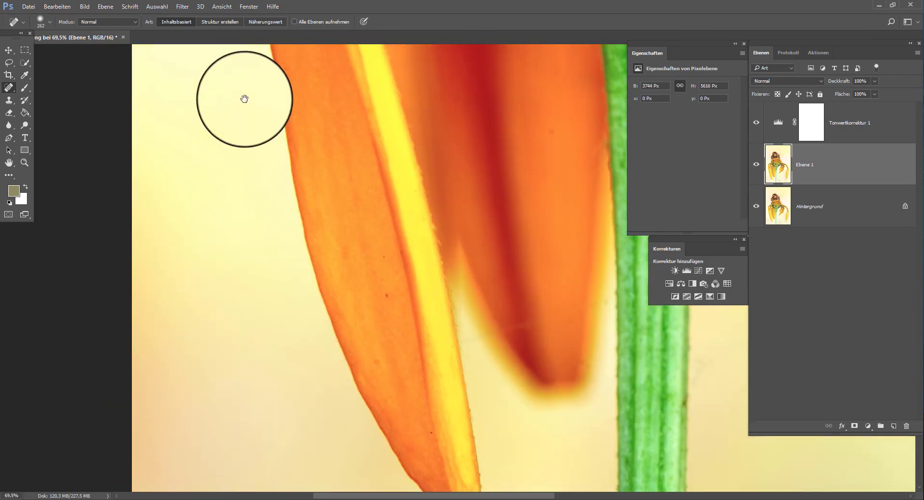
Pan up to the bee's head and shrink the healing brush diameter
drag(245, 99, 254, 259)
drag(241, 137, 247, 265)
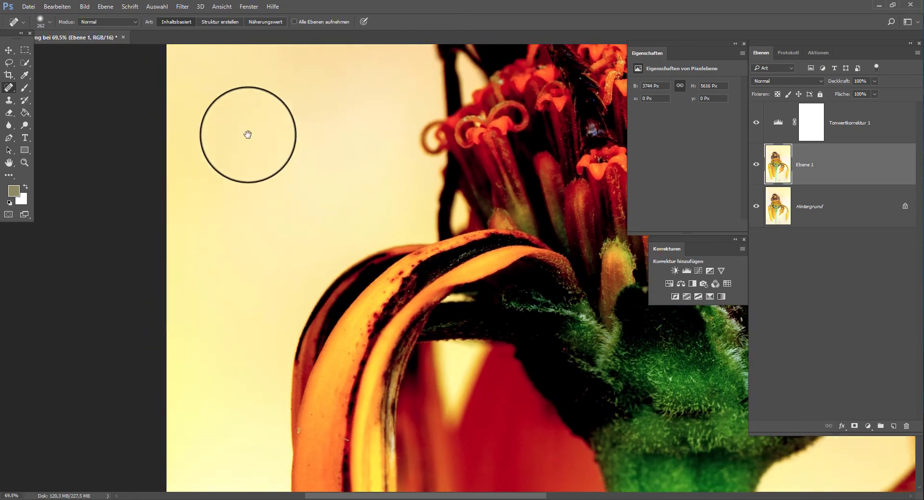
drag(248, 133, 254, 285)
drag(281, 154, 273, 259)
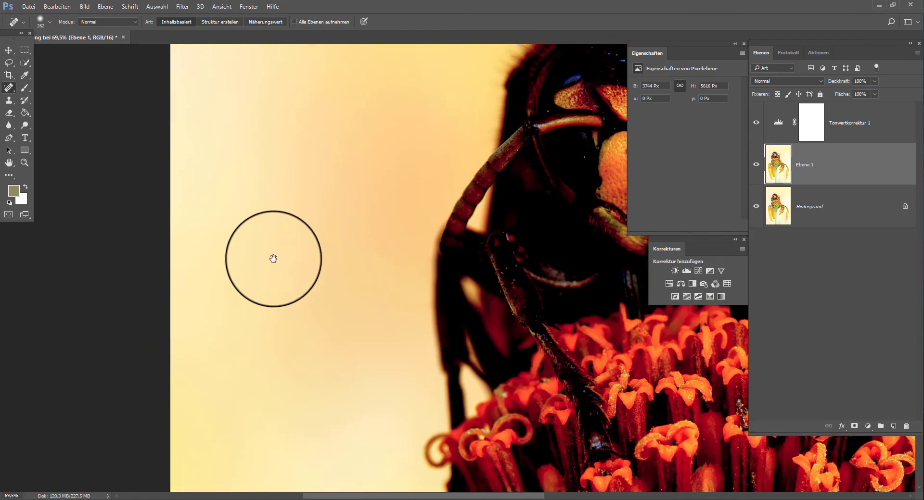
drag(299, 128, 297, 274)
mouse_move(274, 196)
mouse_down()
mouse_move(266, 281)
mouse_move(301, 268)
mouse_up()
mouse_move(243, 204)
mouse_down()
mouse_move(208, 208)
mouse_move(216, 222)
mouse_up()
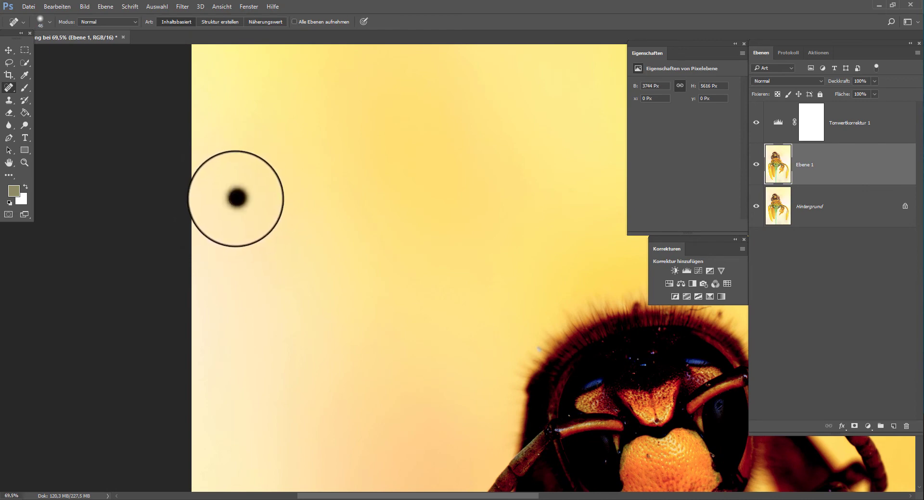
mouse_move(340, 128)
mouse_down()
mouse_move(269, 233)
mouse_move(115, 196)
mouse_move(223, 252)
mouse_move(76, 210)
mouse_move(459, 209)
mouse_move(503, 152)
mouse_move(411, 227)
mouse_move(338, 227)
mouse_move(290, 159)
mouse_move(212, 208)
mouse_move(167, 198)
mouse_up()
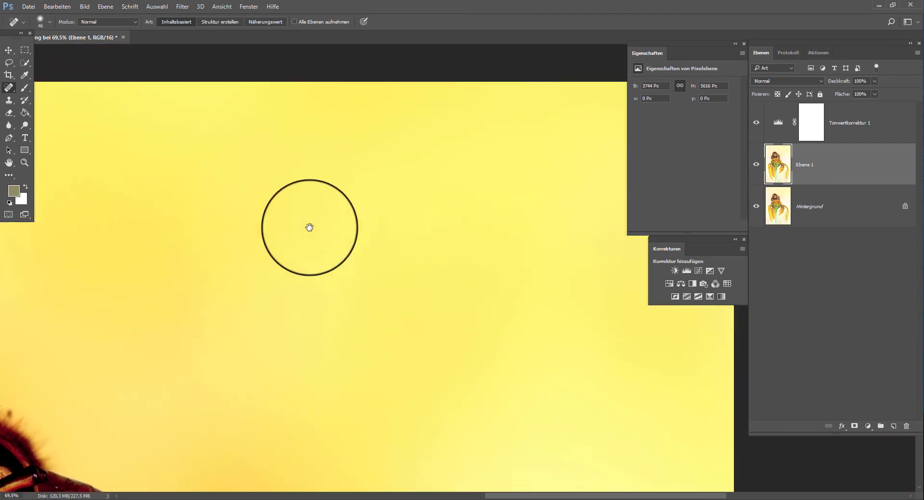
Heal two dark dust spots beside the bee's head, then fit the photo on screen
click(427, 153)
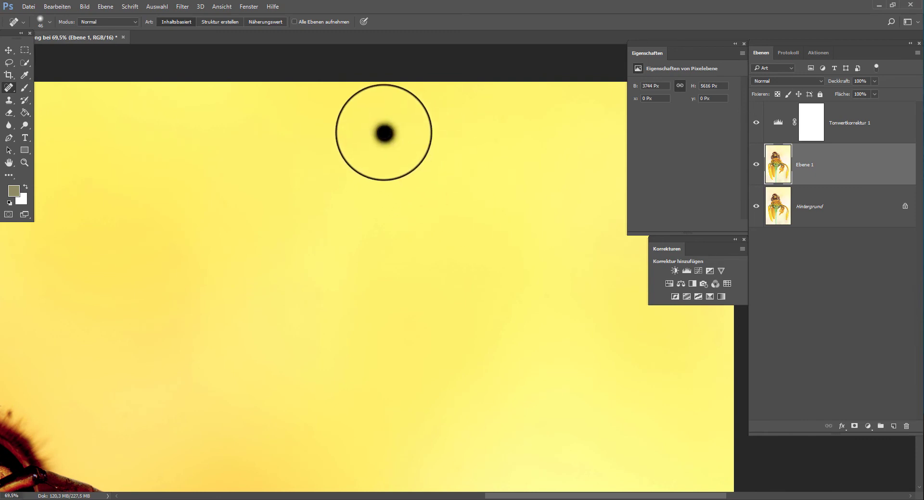
click(384, 133)
mouse_move(463, 298)
mouse_down()
mouse_move(402, 148)
mouse_move(324, 151)
mouse_move(388, 246)
mouse_move(480, 208)
mouse_move(532, 107)
mouse_move(427, 208)
mouse_move(379, 128)
mouse_move(390, 152)
mouse_up()
scroll(390, 144, down, 5)
scroll(373, 120, down, 3)
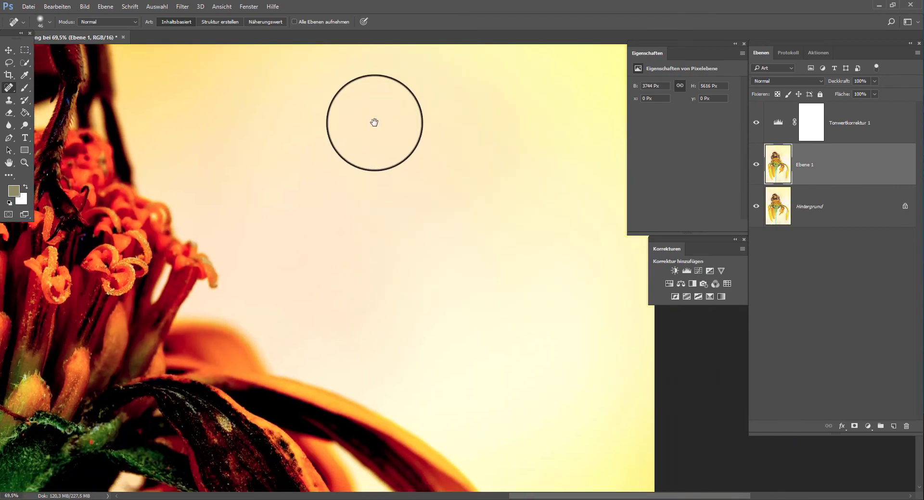
scroll(373, 120, down, 4)
key(ctrl+0)
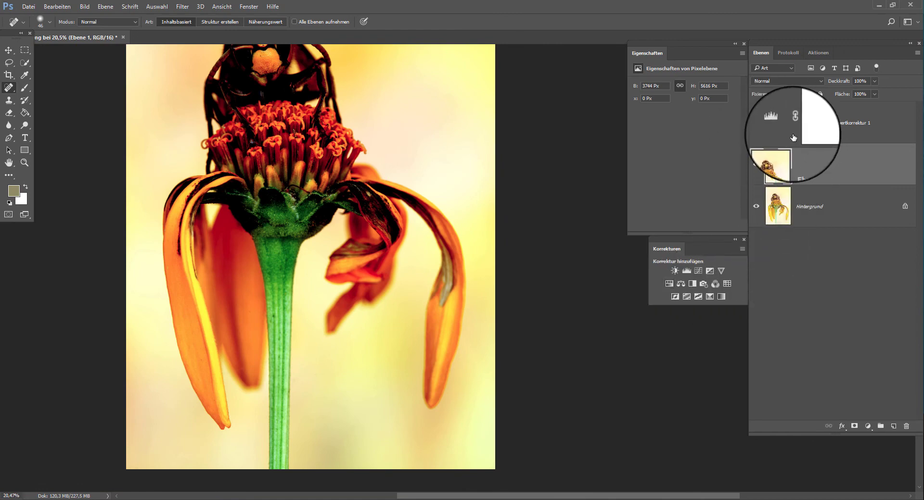
Delete the Tonwertkorrektur 1 levels layer and view the whole cleaned photo
mouse_move(781, 114)
mouse_down()
mouse_move(905, 392)
mouse_move(906, 426)
mouse_up()
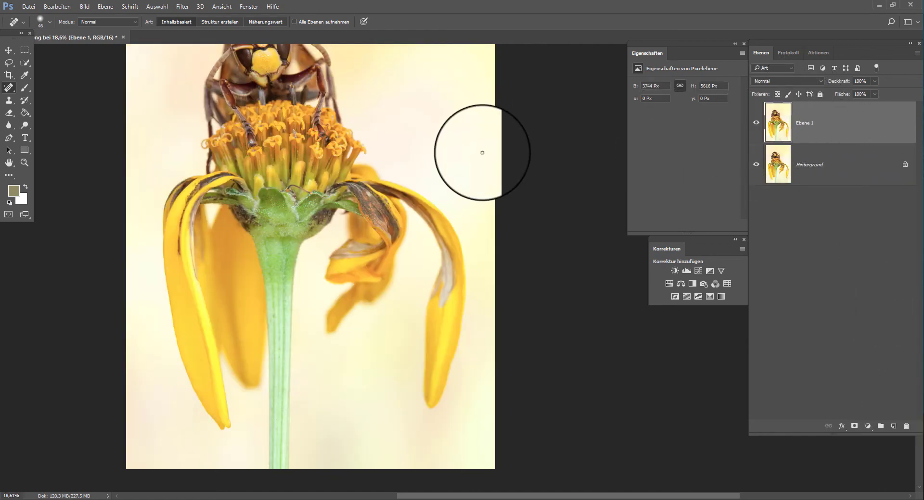
key(ctrl+0)
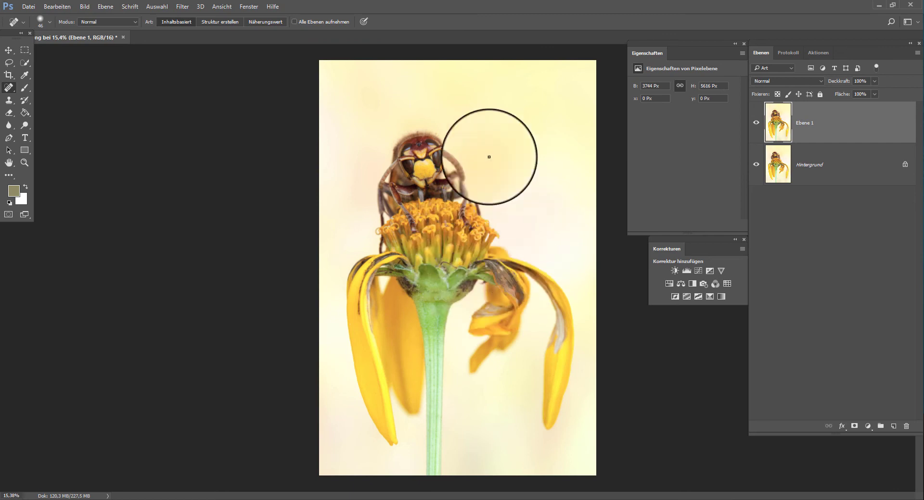